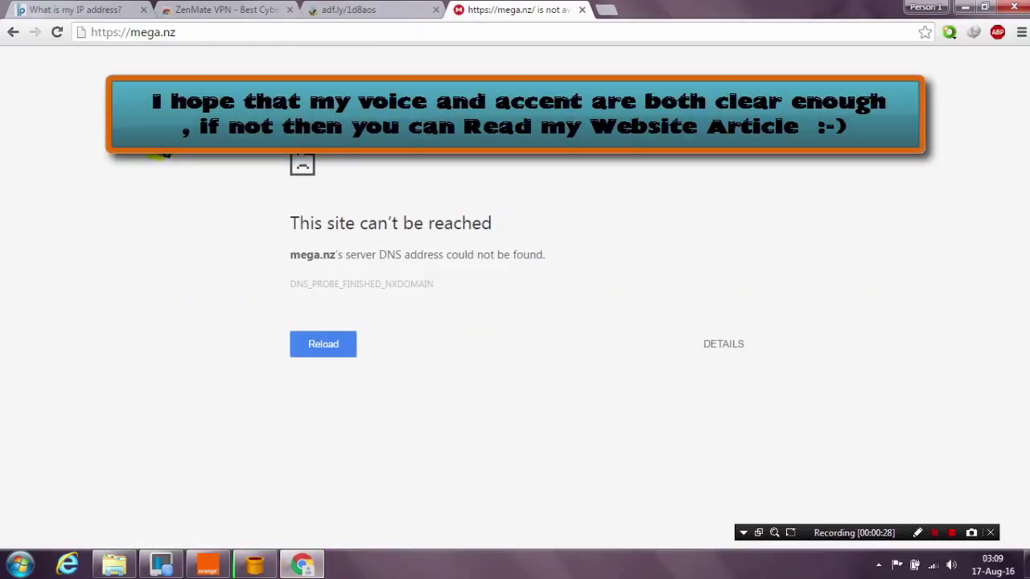
Bring up the TunnelBear window, still off and set to Germany, over the mega.nz DNS error
left_click(256, 567)
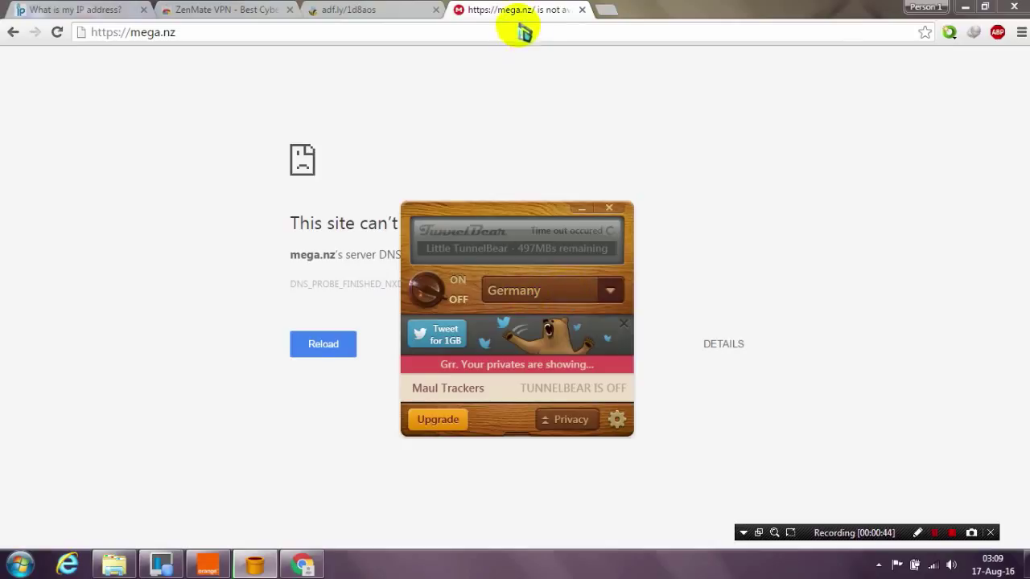
Reload the still-unreachable mega.nz page, then switch to the adf.ly tab
left_click(523, 9)
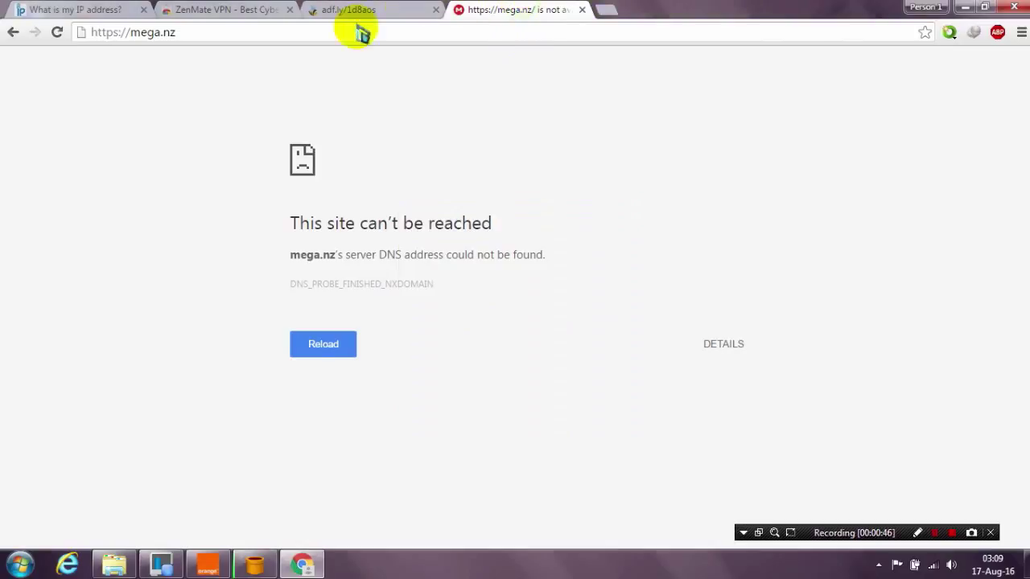
left_click(56, 35)
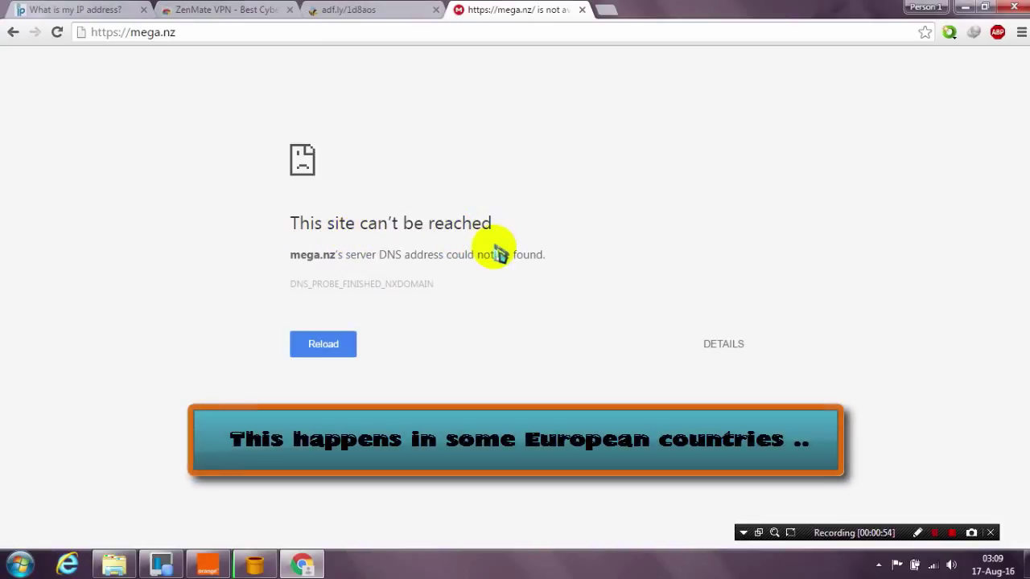
left_click(367, 12)
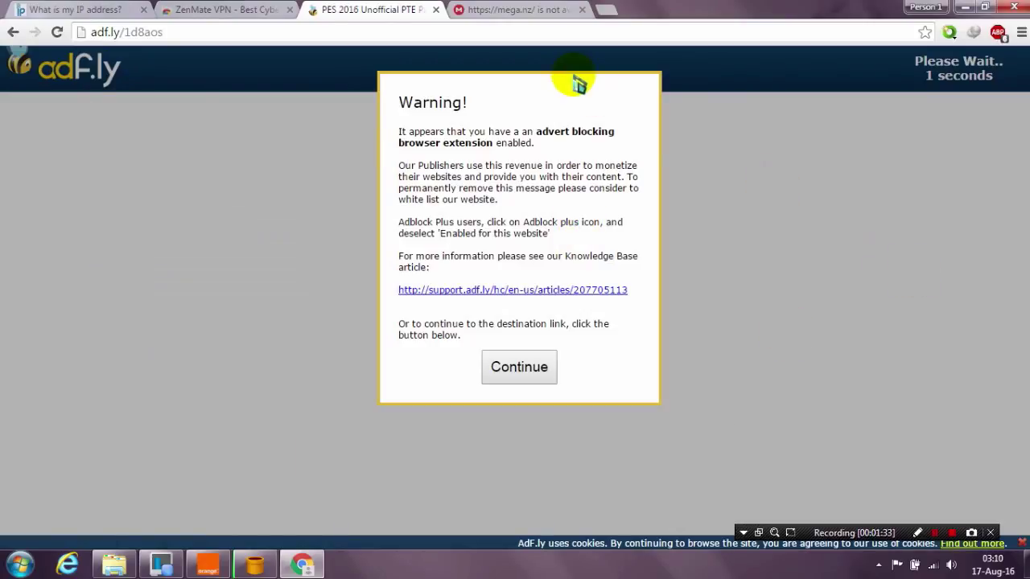
Turn off Adblock Plus for the adf.ly site and reload the page
left_click(998, 34)
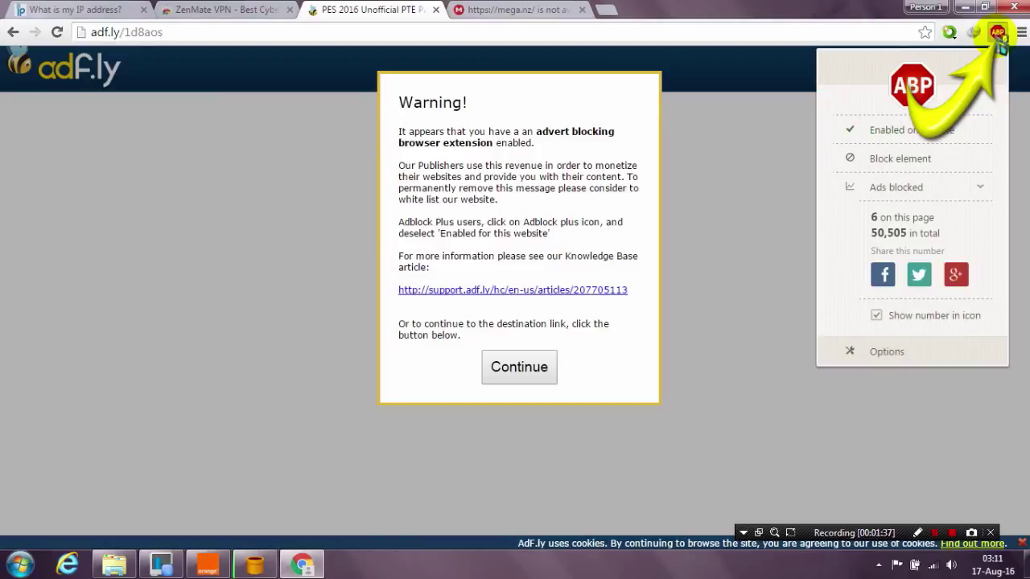
left_click(895, 136)
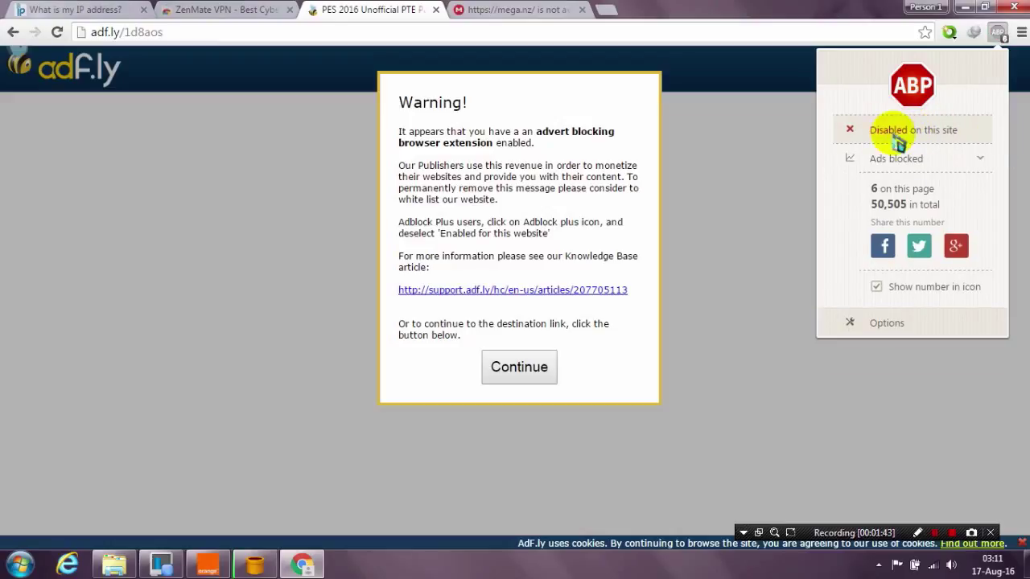
left_click(57, 32)
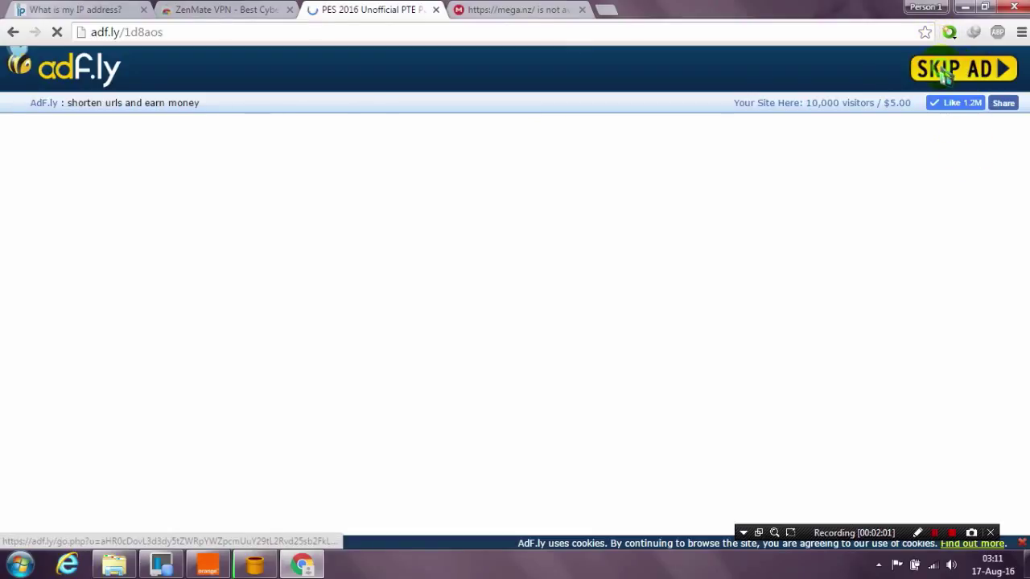
Skip the adf.ly ad, dismiss the clknsee.com alert and close that pop-up tab
left_click(946, 72)
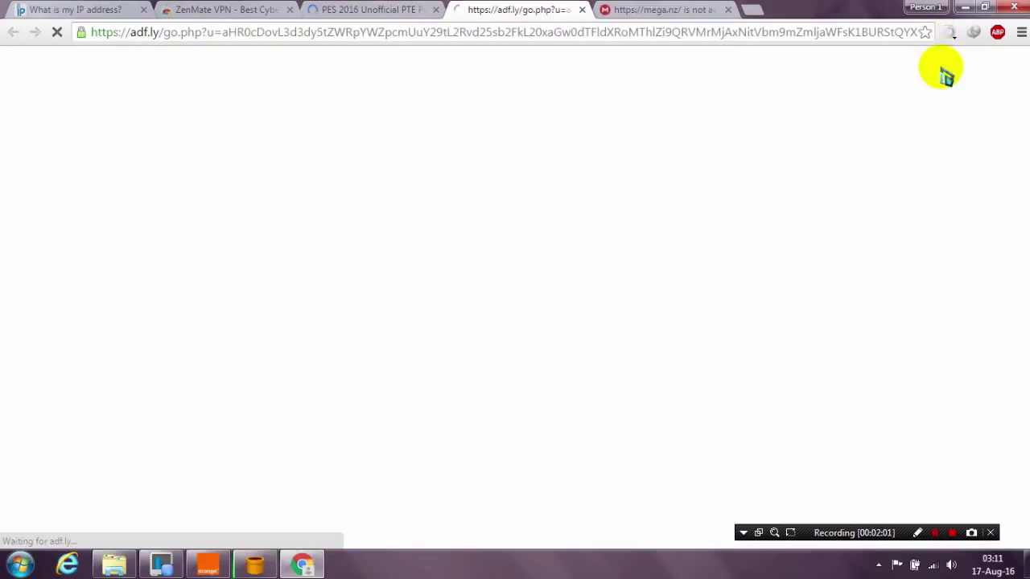
left_click(447, 17)
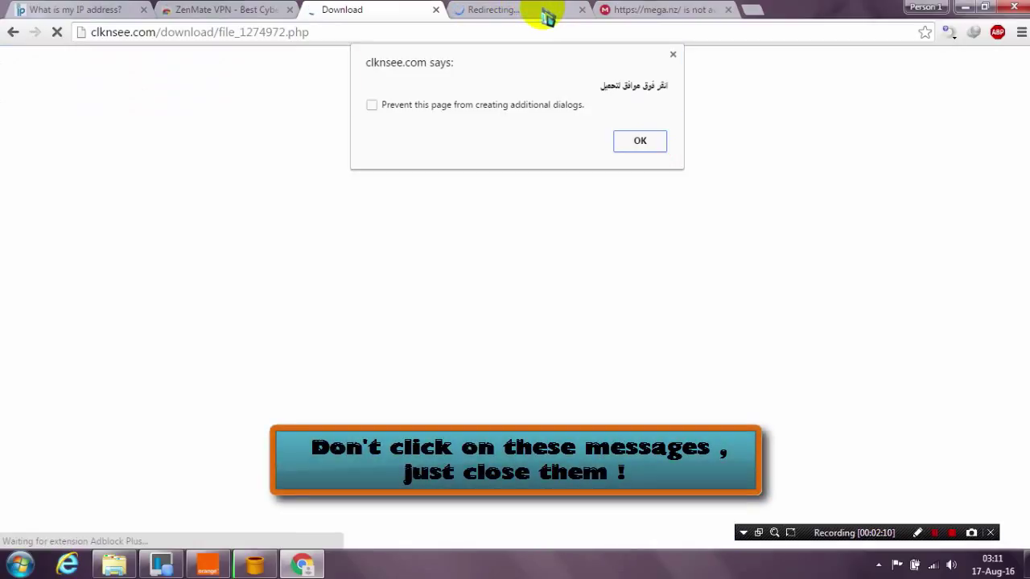
left_click(674, 57)
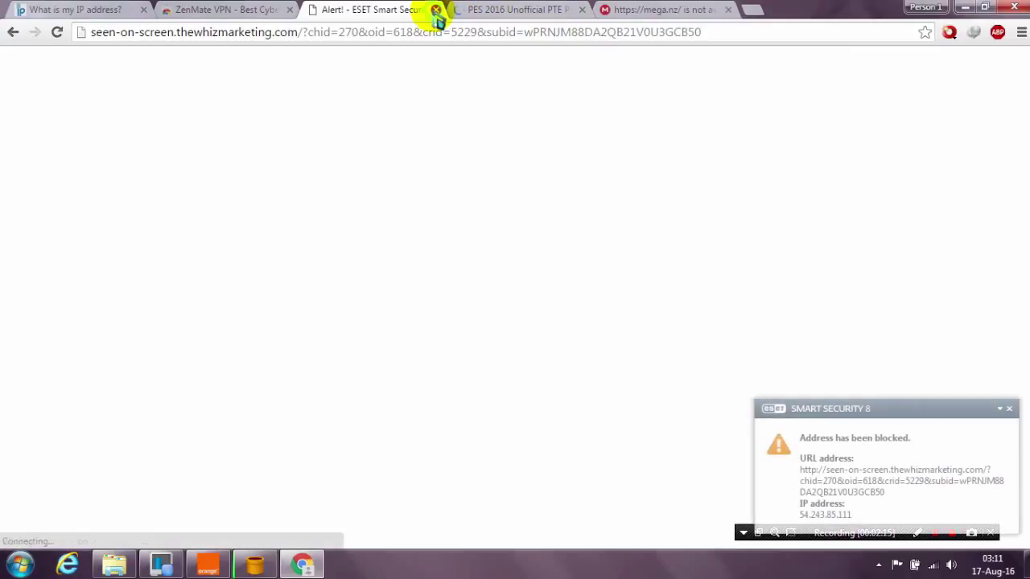
left_click(435, 11)
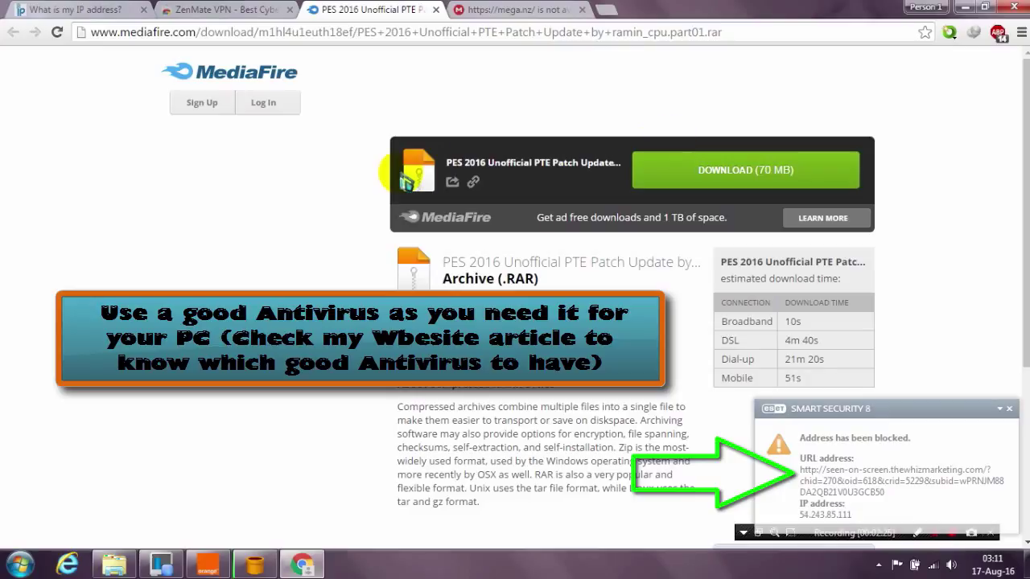
mouse_move(255, 566)
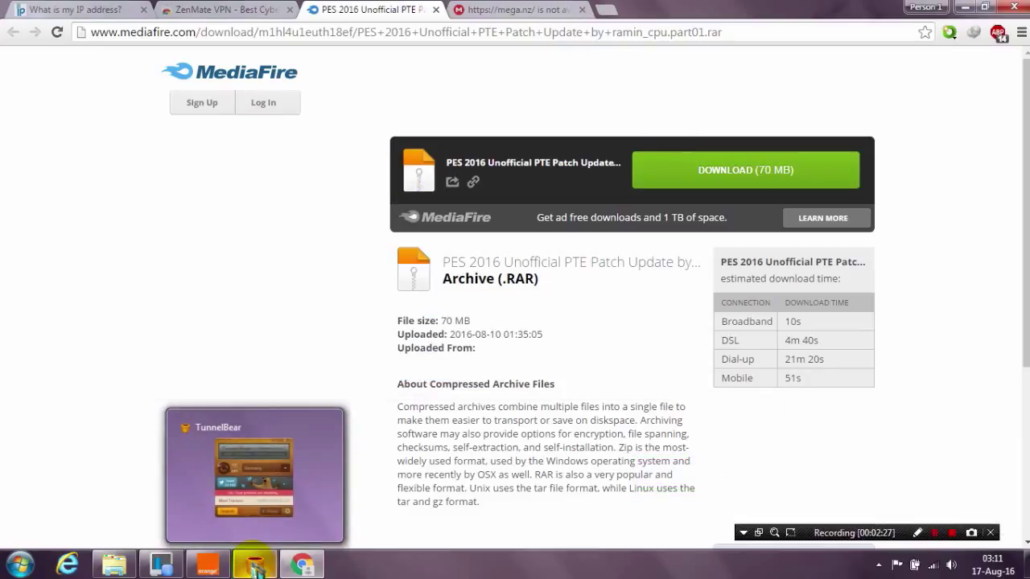
left_click(497, 9)
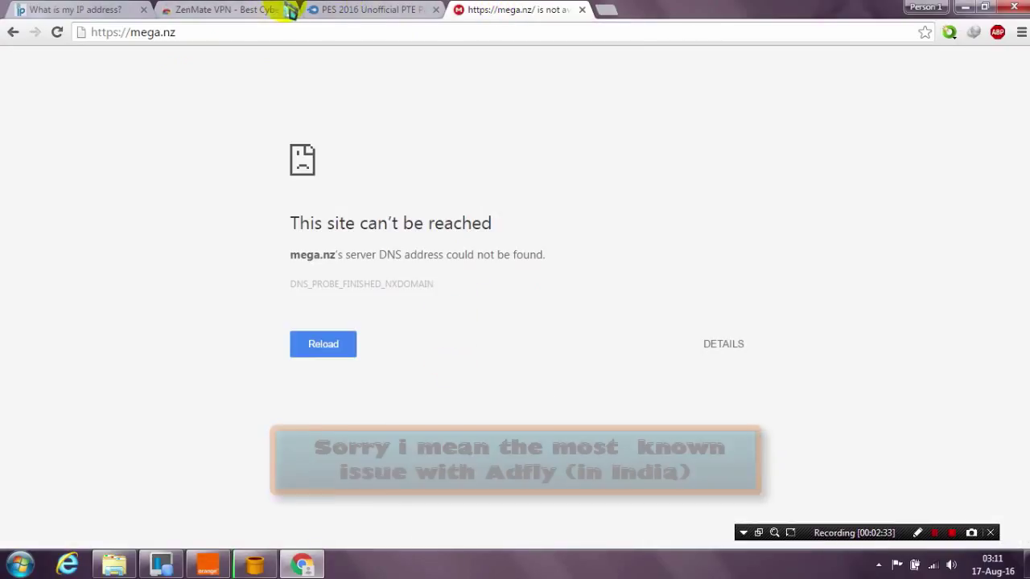
left_click(394, 15)
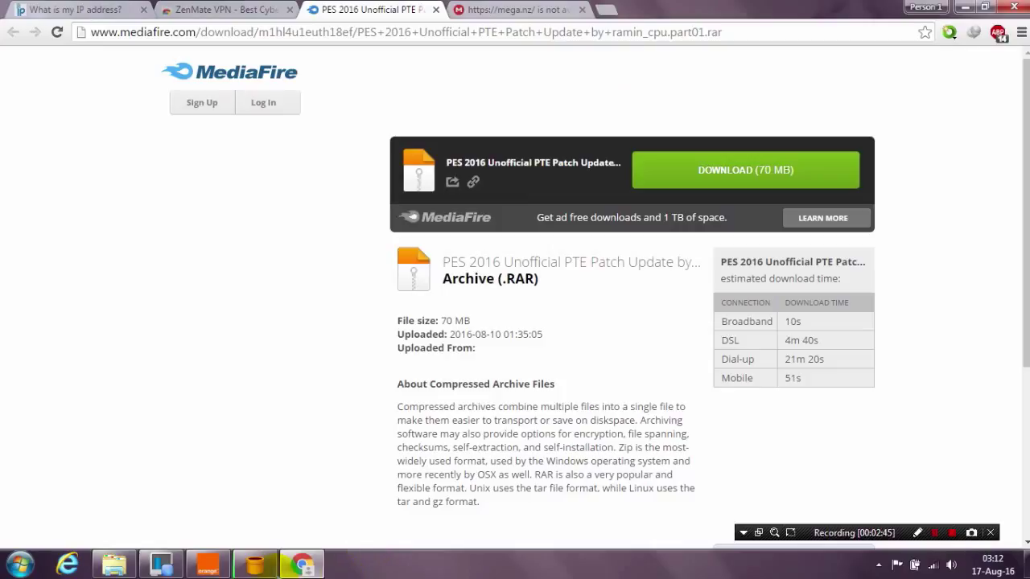
Switch TunnelBear's location to India, turn the VPN on, and minimise its window
left_click(254, 565)
left_click(612, 294)
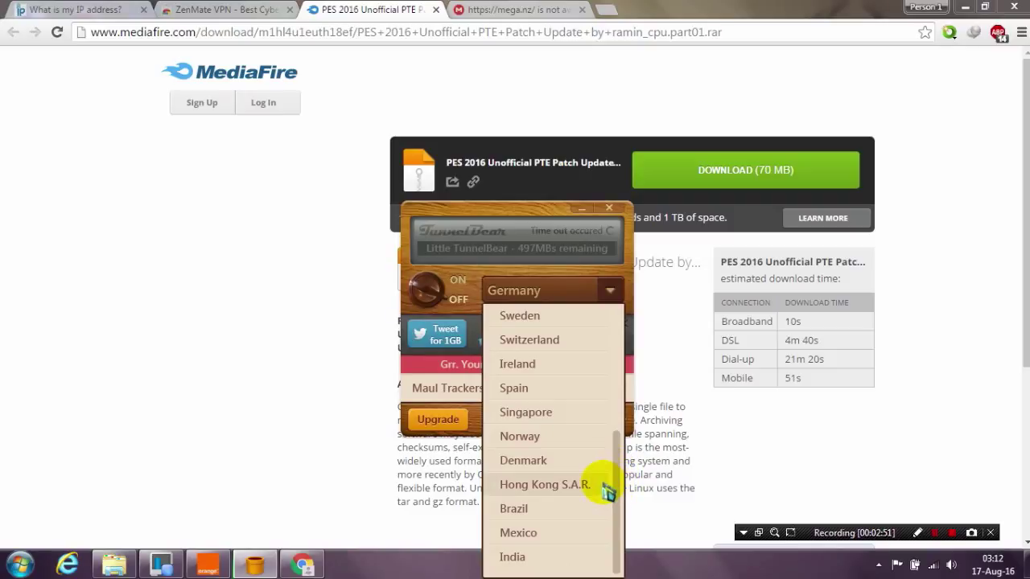
scroll(617, 476, "up", 3)
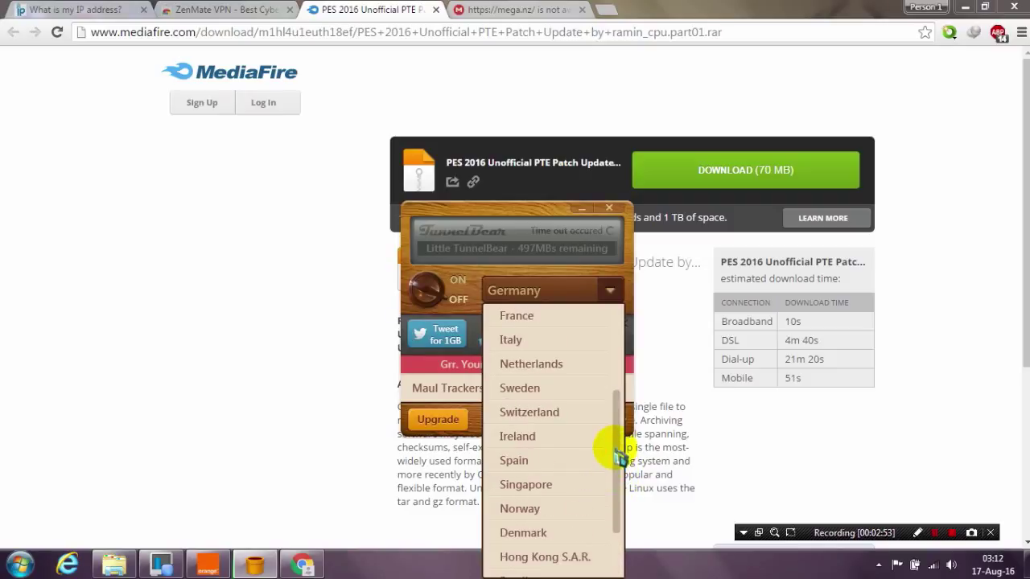
scroll(616, 463, "down", 1)
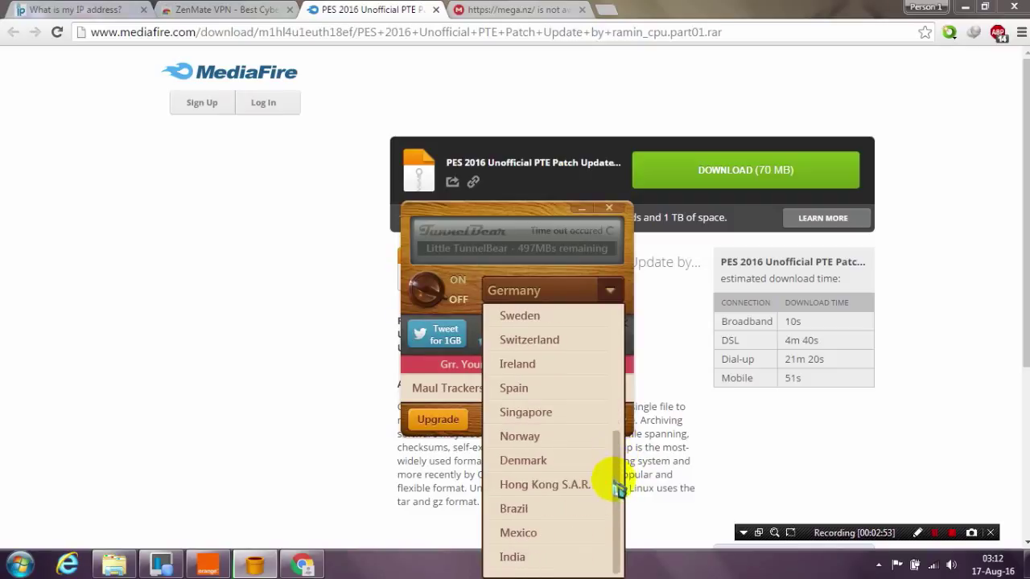
left_click(513, 557)
left_click(427, 299)
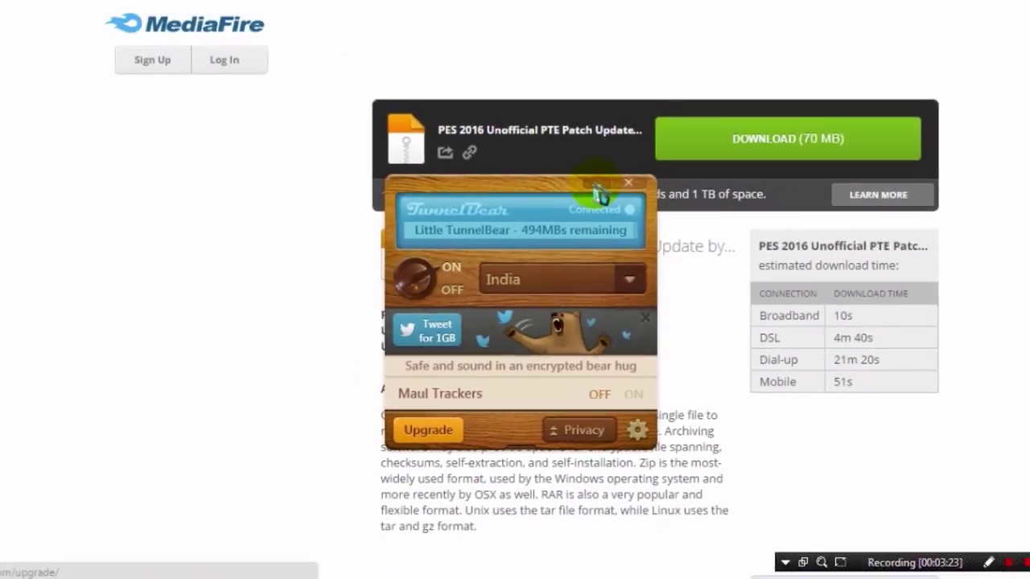
left_click(626, 140)
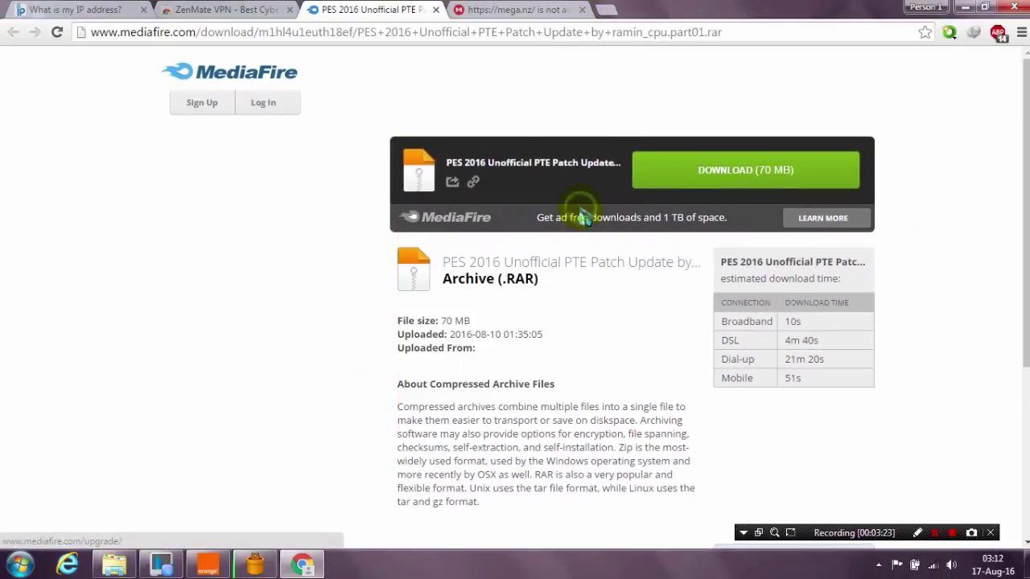
Open and close a blank tab, then show the ZenMate VPN Chrome Web Store listing
left_click(610, 11)
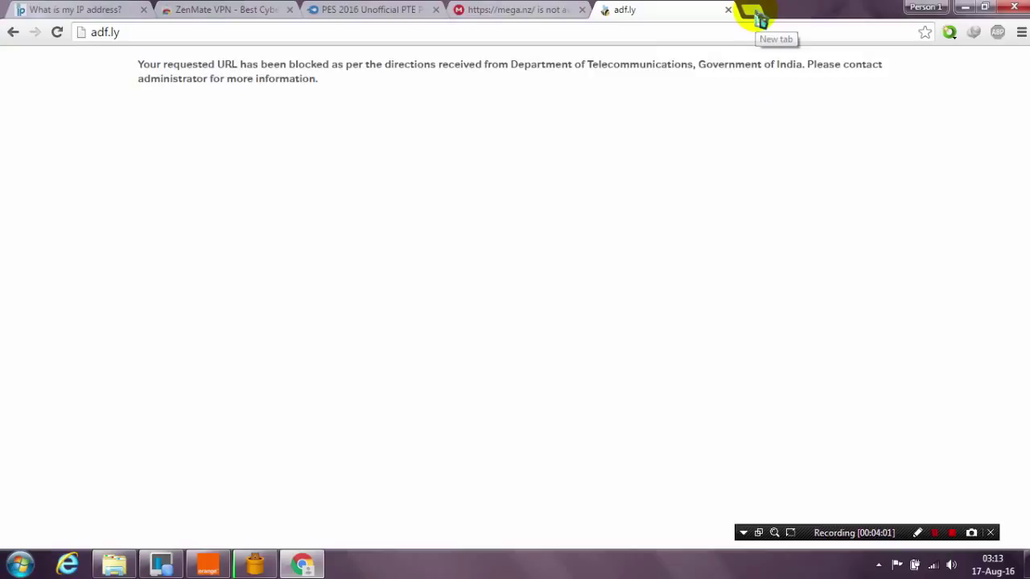
left_click(758, 15)
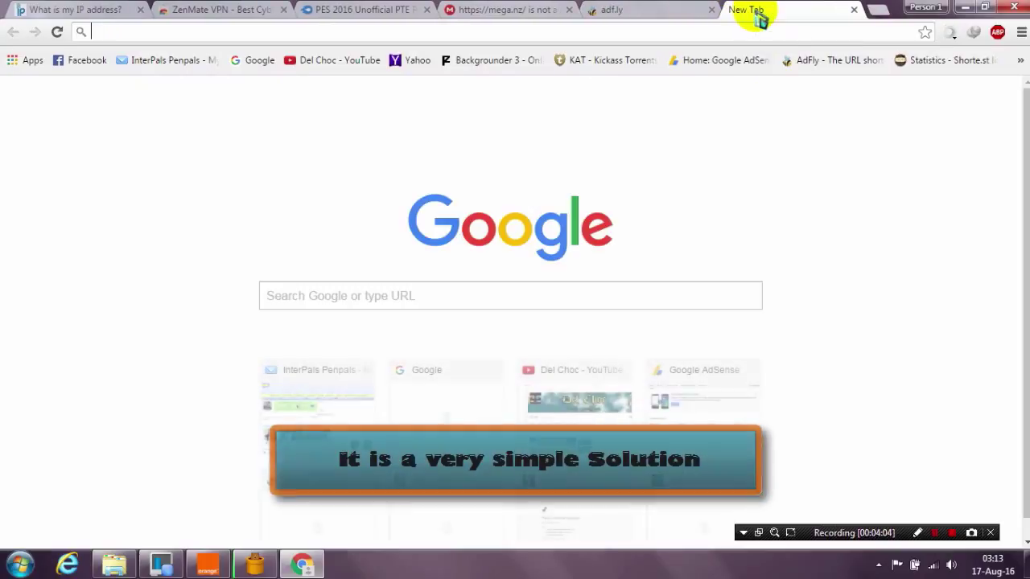
left_click(855, 11)
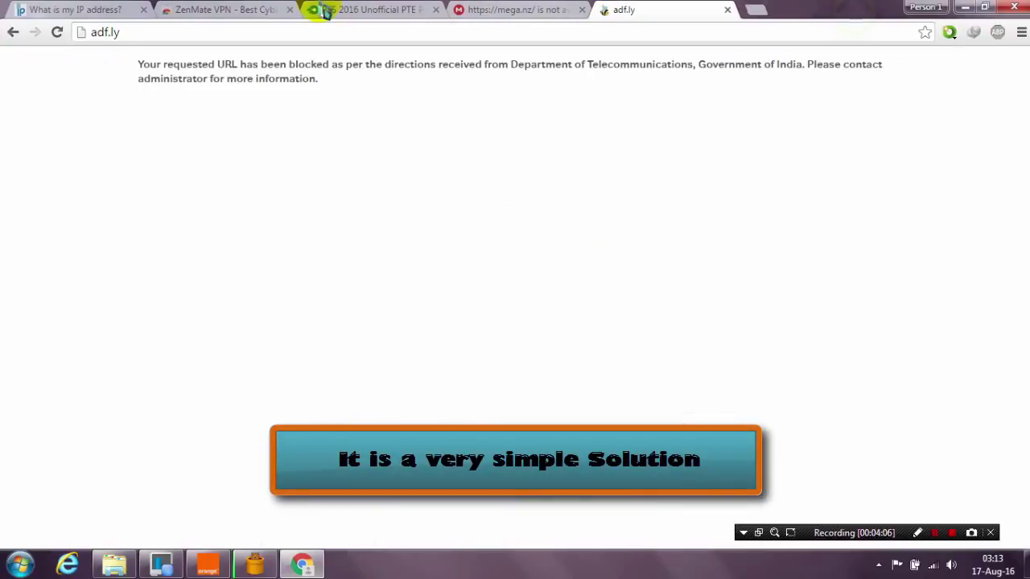
left_click(242, 12)
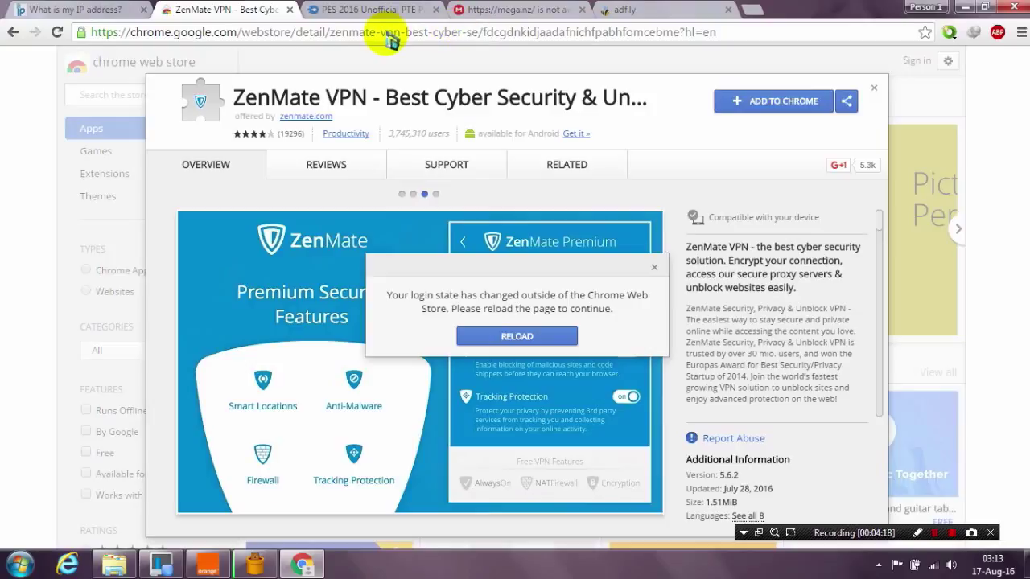
Add the ZenMate VPN extension to Chrome and dismiss the login-state warning
left_click(388, 36)
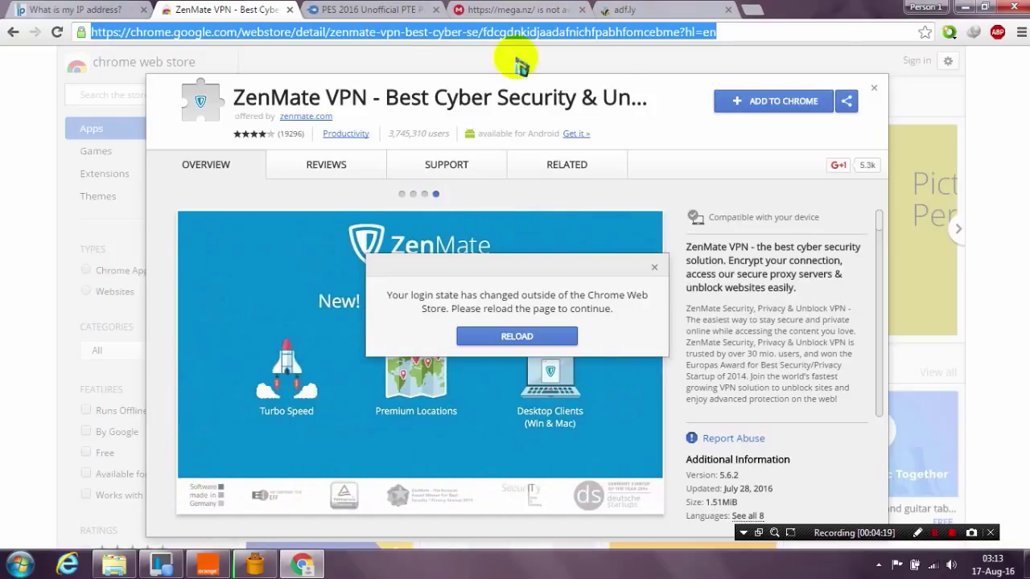
left_click(756, 106)
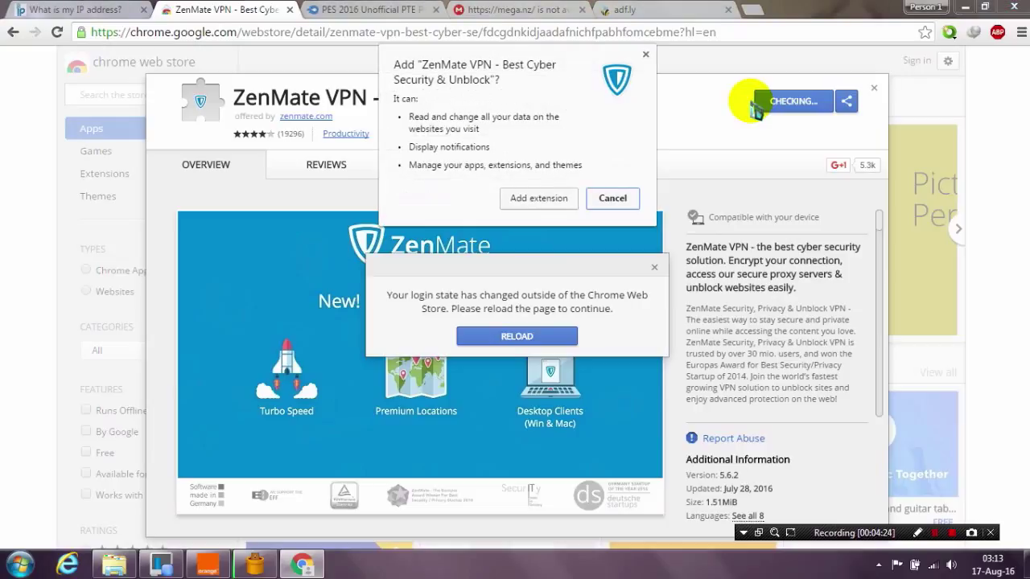
left_click(535, 199)
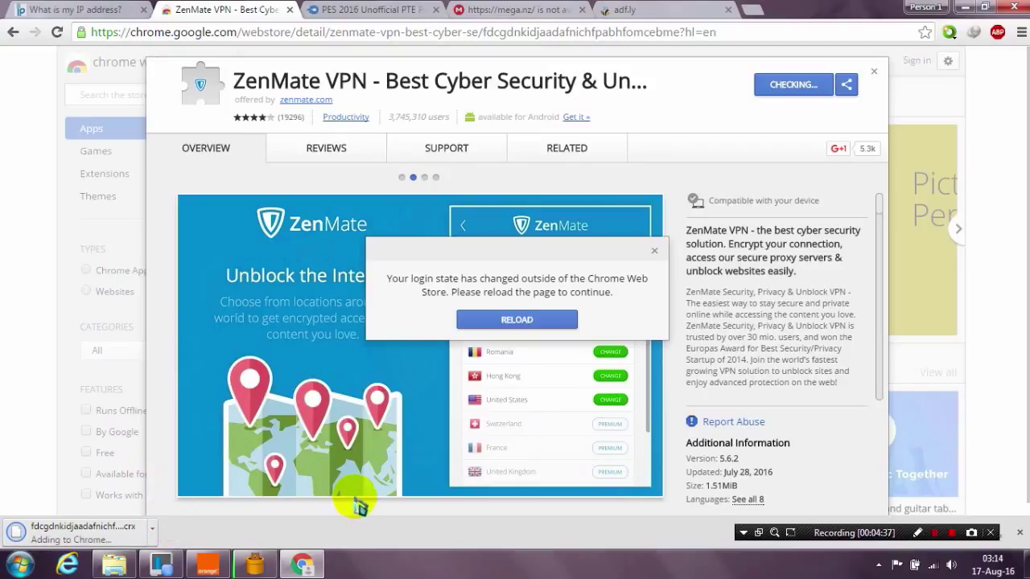
left_click(656, 255)
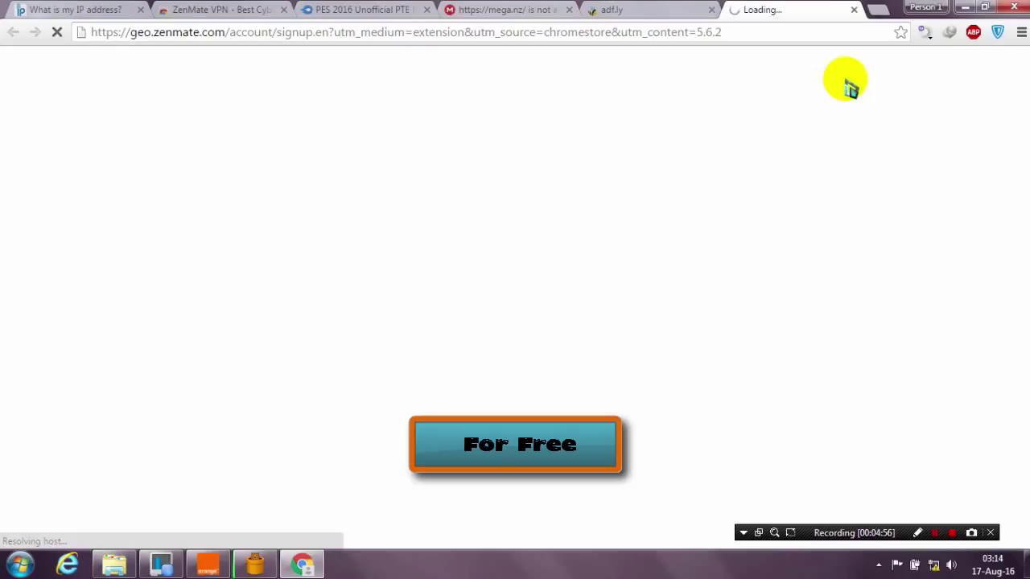
Check the TunnelBear window from the taskbar and close it again
left_click(272, 565)
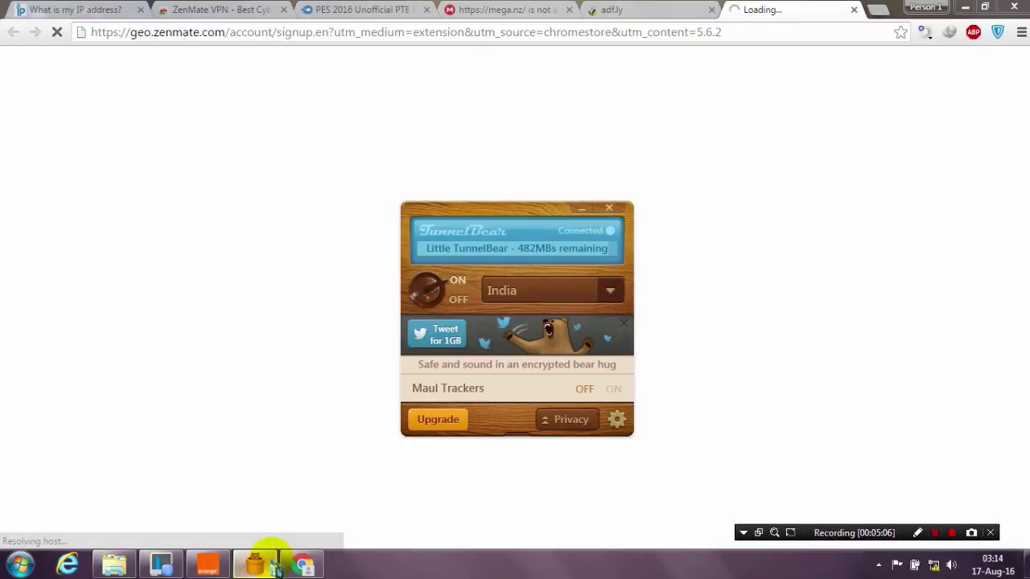
left_click(705, 149)
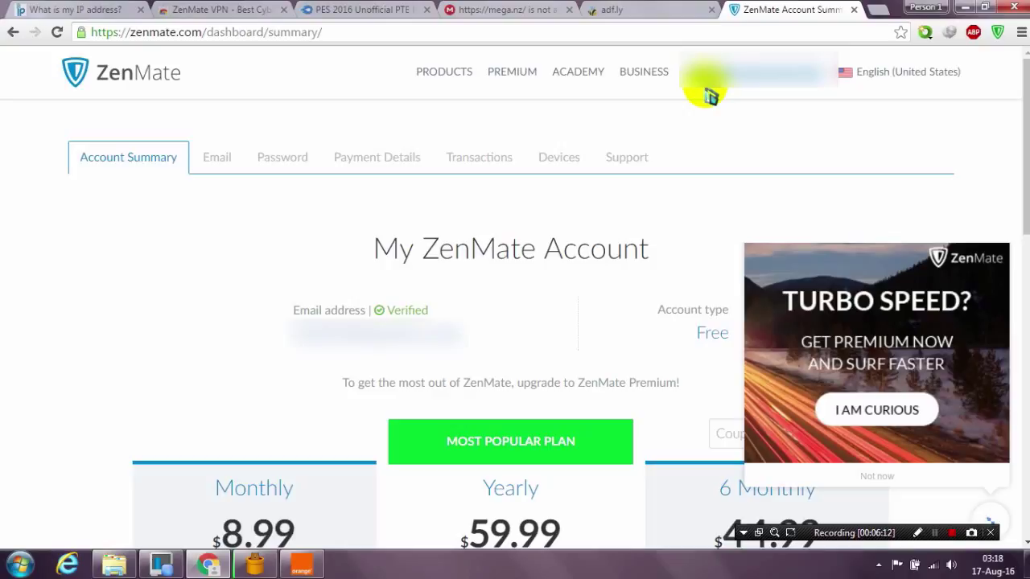
Close the ZenMate account tab and open the ZenMate popup showing protection on via Germany
left_click(855, 9)
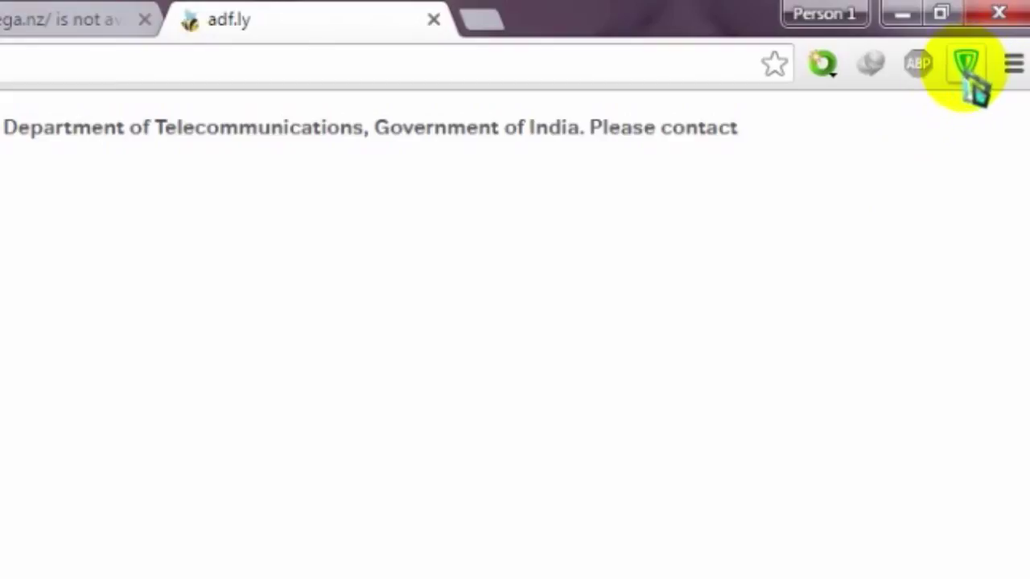
left_click(974, 77)
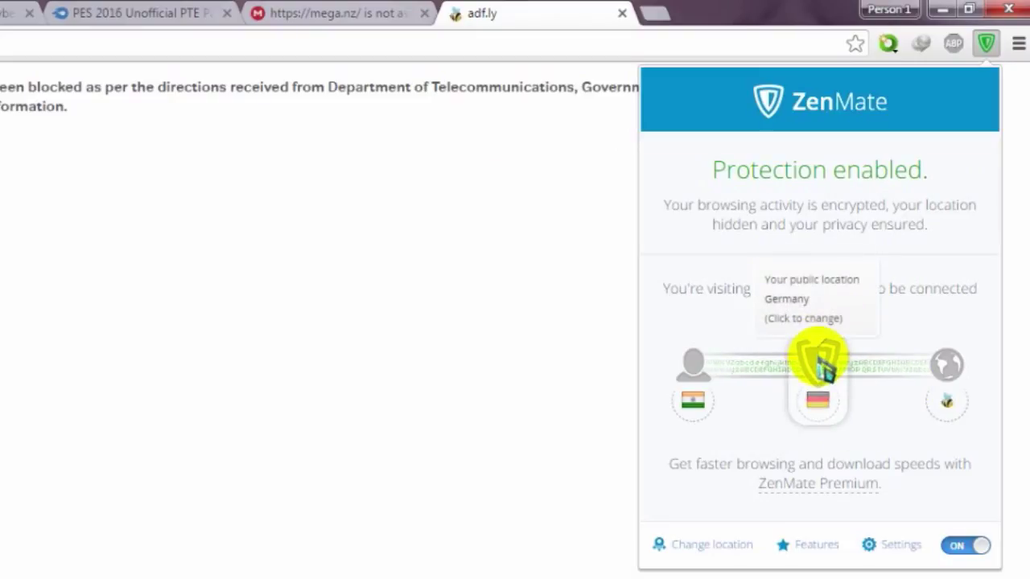
Change the ZenMate VPN location from Germany to United States
left_click(711, 545)
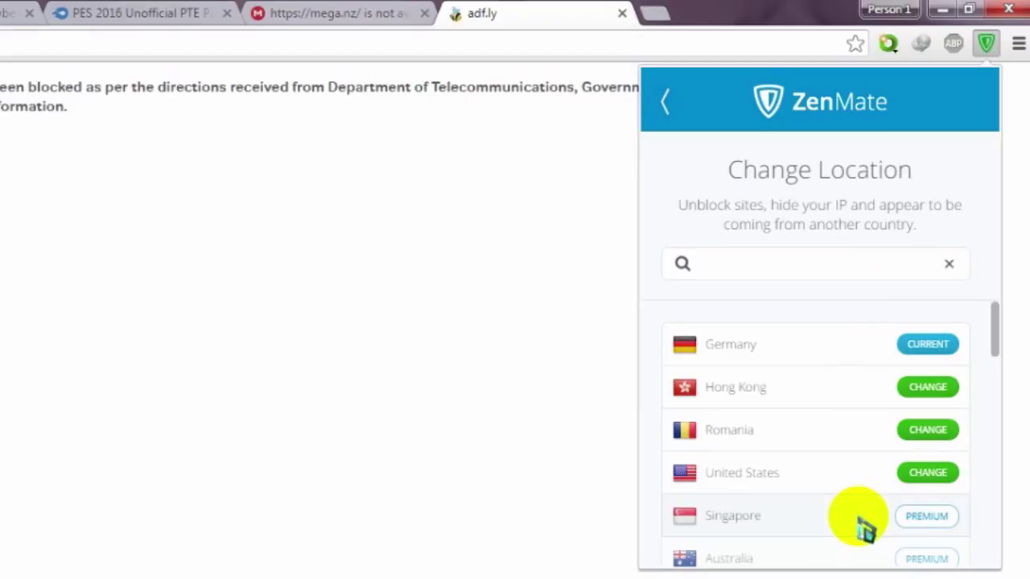
left_click(930, 476)
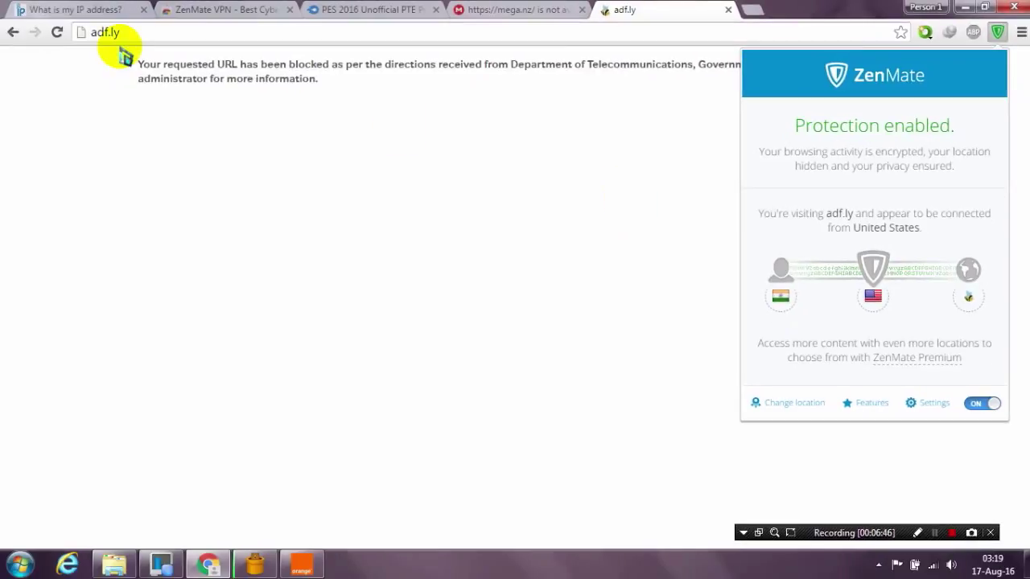
Reload adf.ly so its homepage appears, and check ZenMate shows protection from United States
left_click(57, 34)
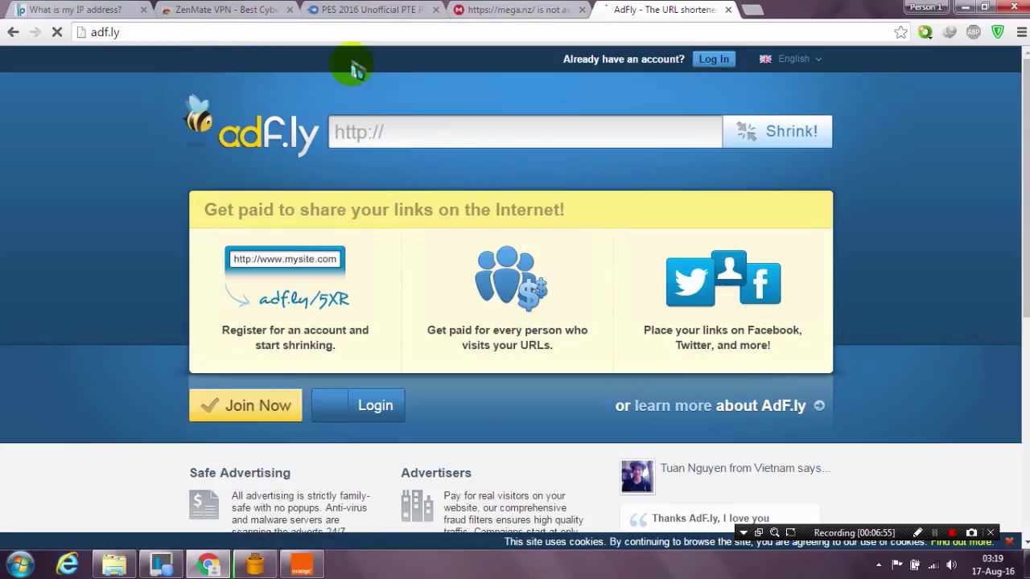
left_click(811, 65)
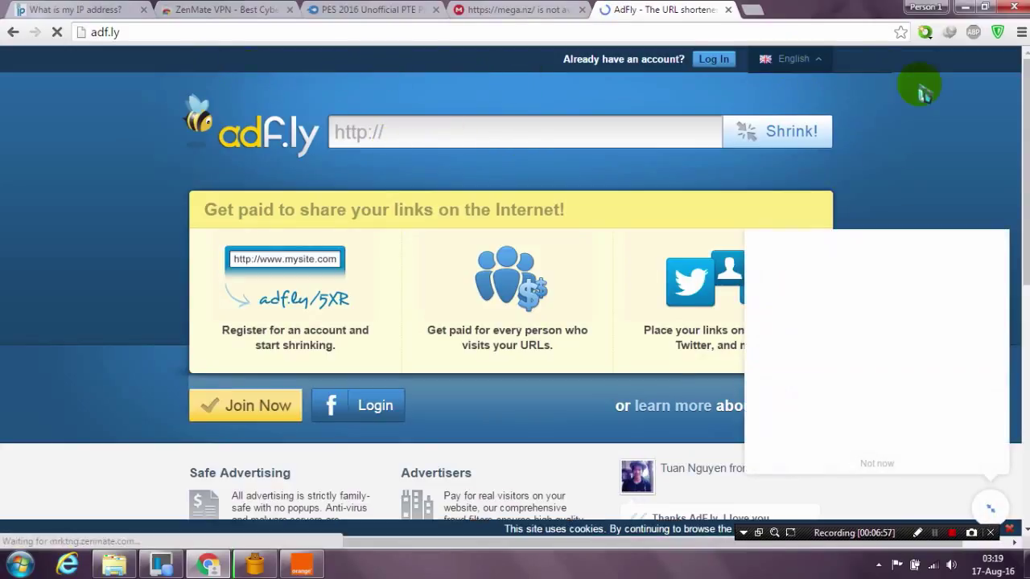
left_click(977, 64)
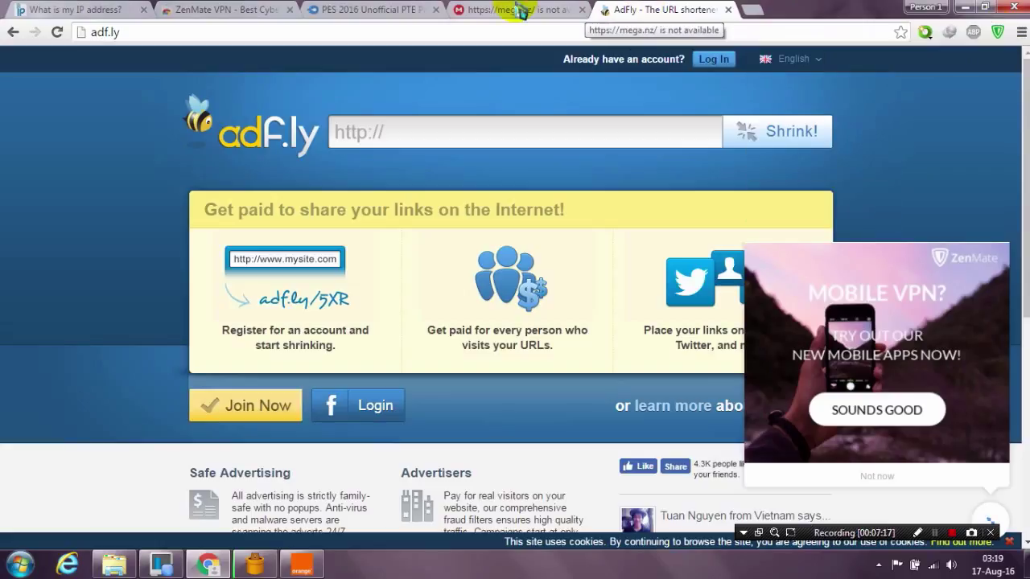
left_click(997, 38)
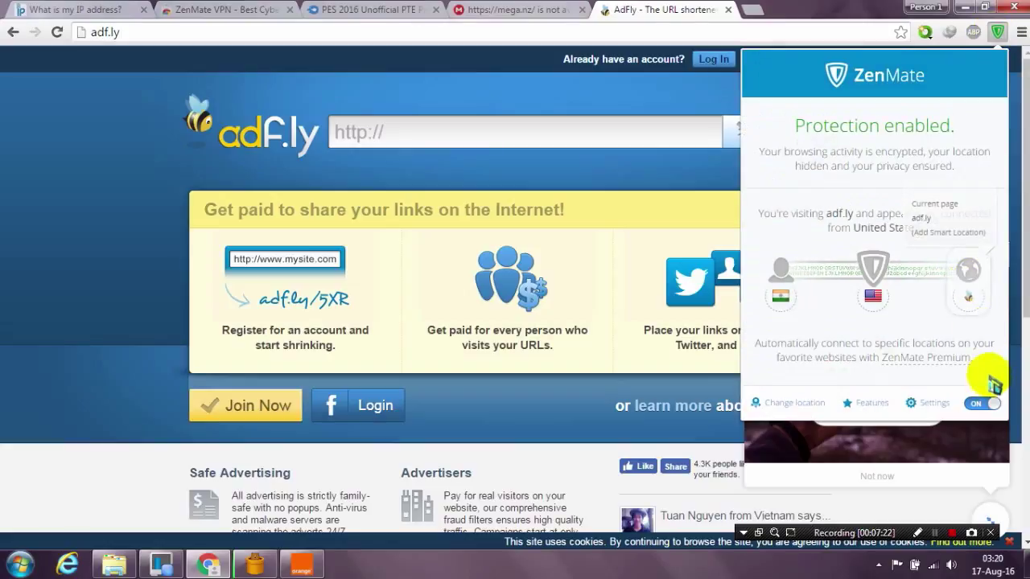
Switch ZenMate protection OFF, then reload the mega.nz tab, which still shows the DNS error
left_click(987, 404)
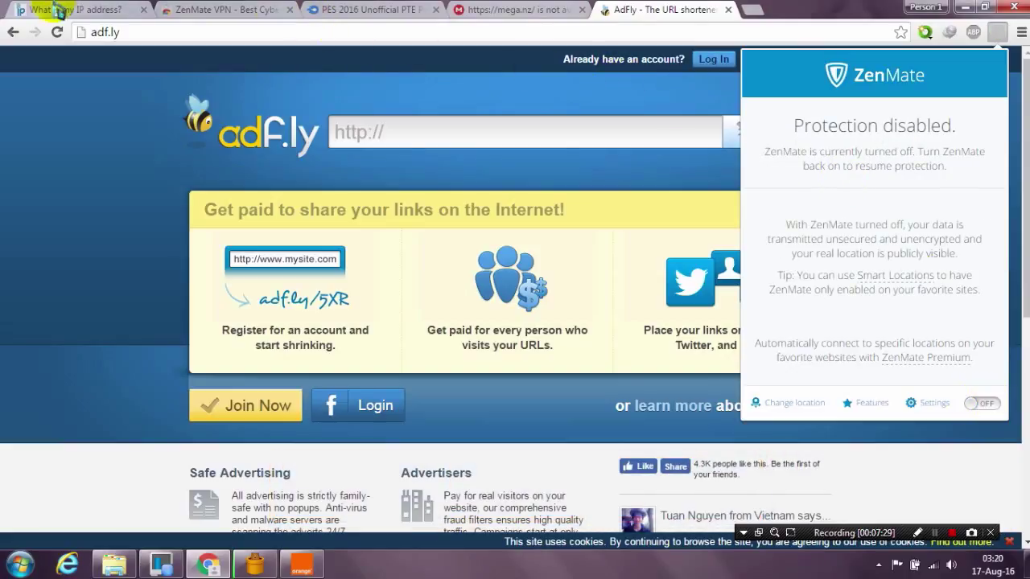
left_click(571, 144)
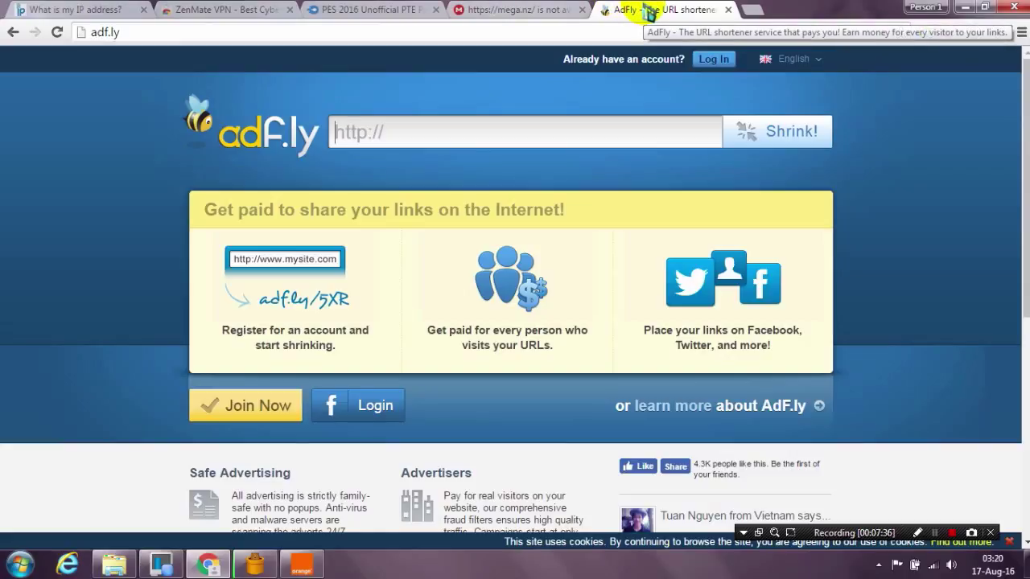
left_click(483, 11)
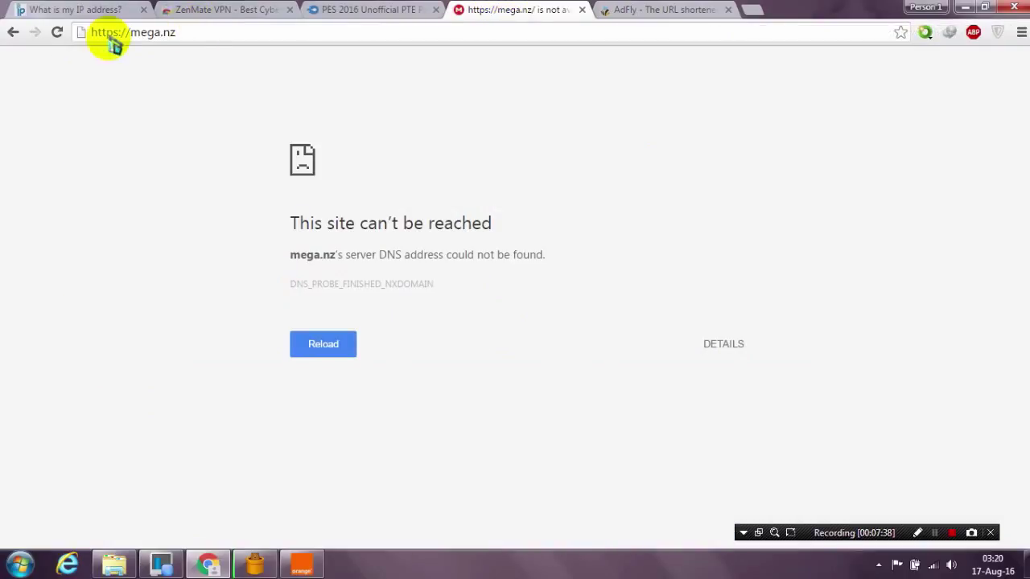
left_click(58, 33)
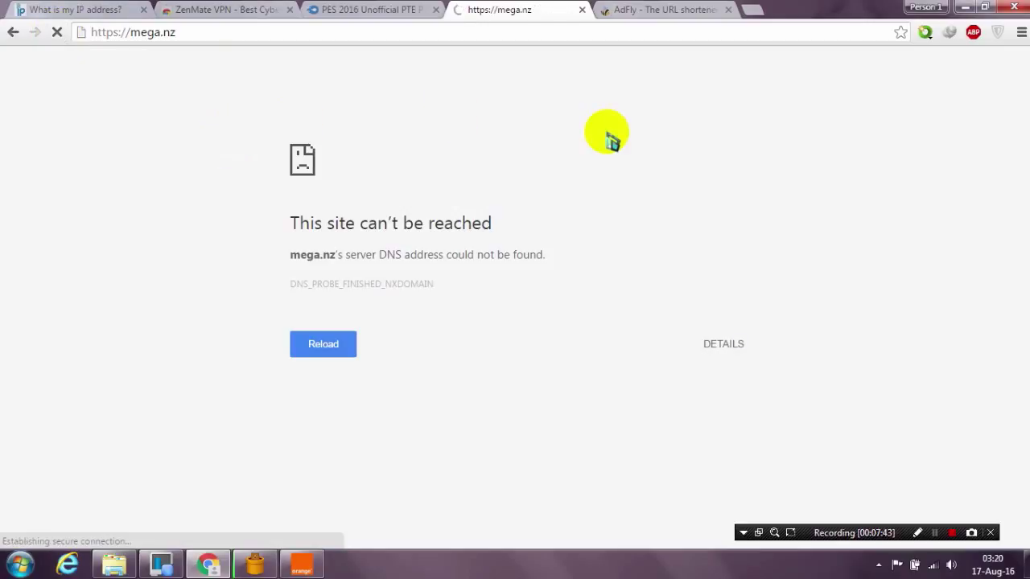